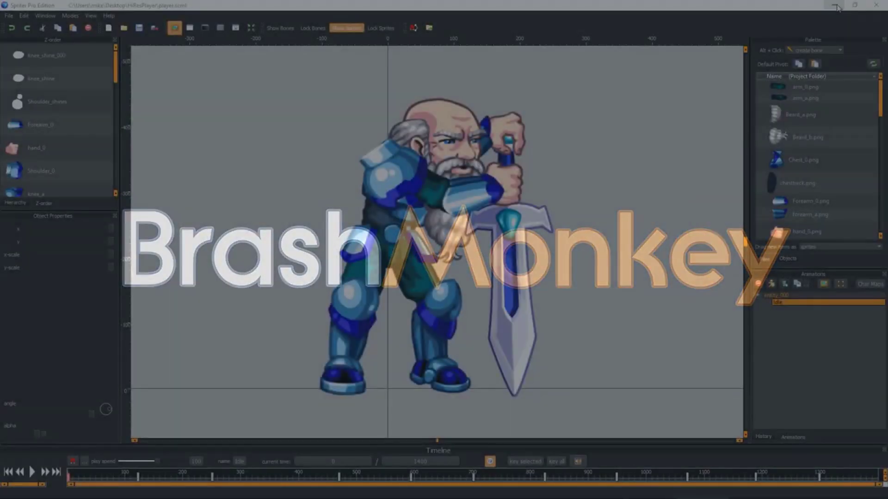
- Enable Prettify XML, Prettify Json and saving sprite object/frame data in obj_info tags in the custom save options, applying them
{"action": "left_click", "coordinate": [835, 5]}
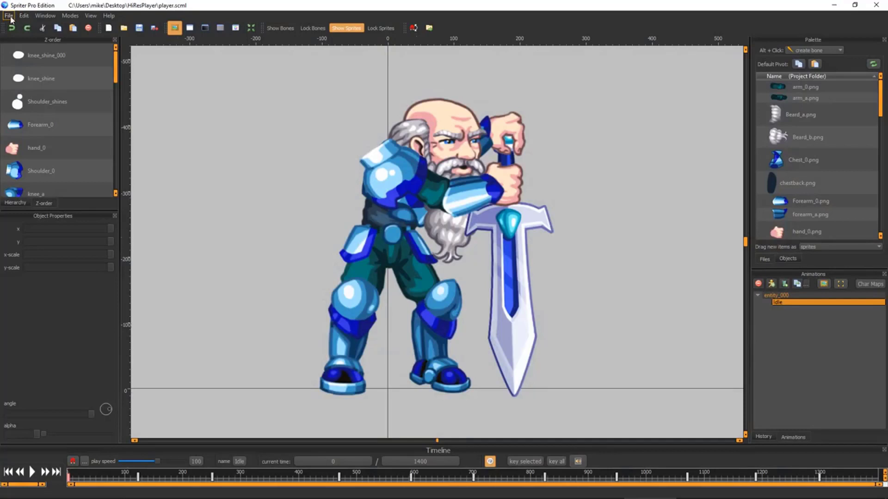
{"action": "left_click", "coordinate": [9, 15]}
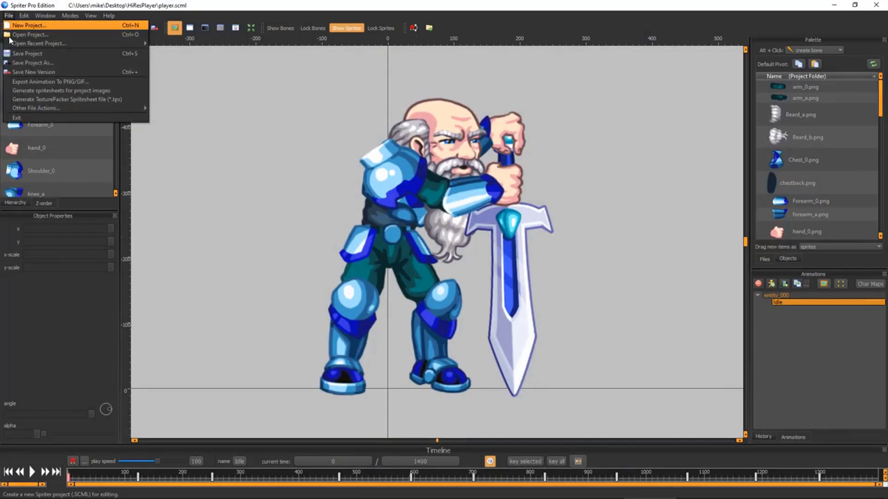
{"action": "mouse_move", "coordinate": [35, 108]}
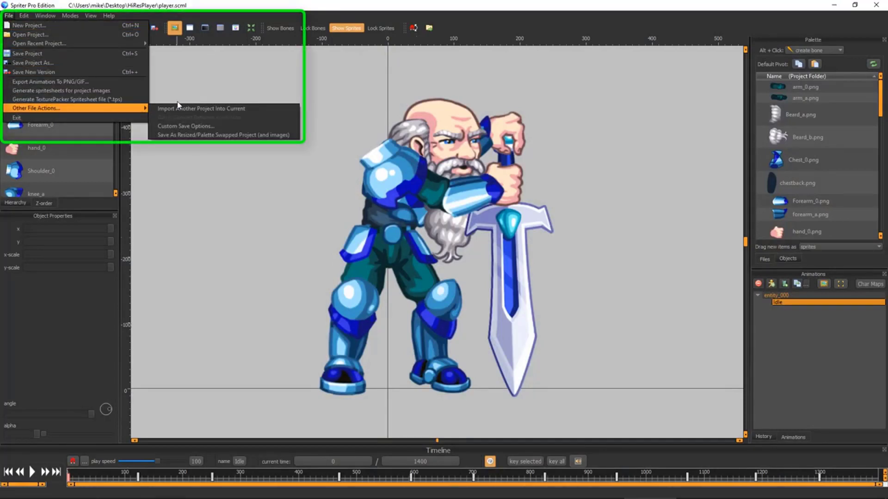
{"action": "left_click", "coordinate": [161, 126]}
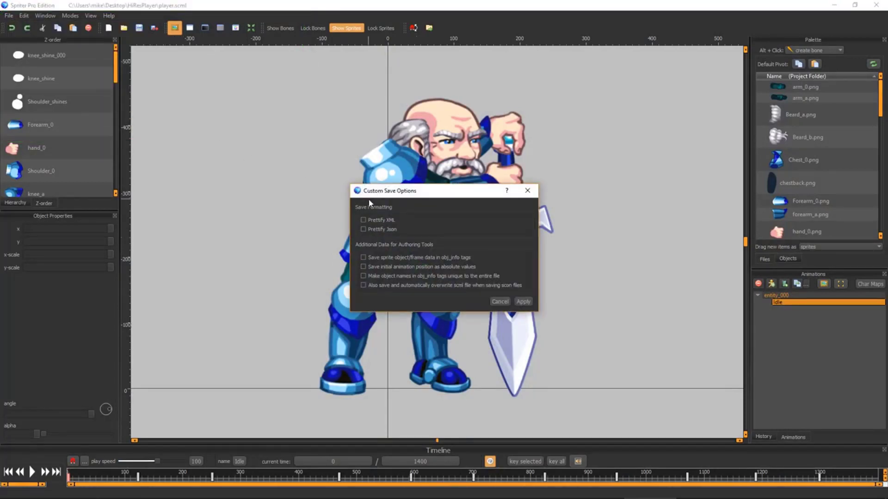
{"action": "left_click", "coordinate": [363, 221]}
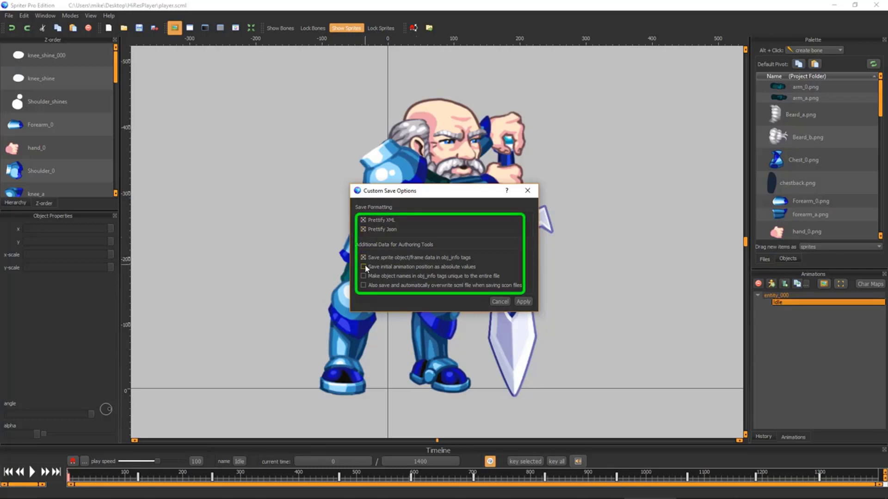
{"action": "left_click", "coordinate": [523, 301]}
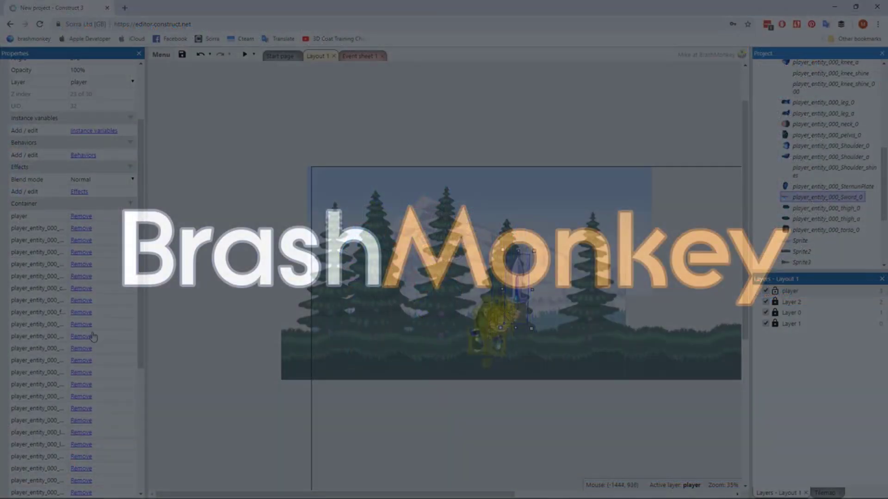
{"action": "scroll", "coordinate": [93, 337], "scroll_direction": "down", "scroll_amount": 5}
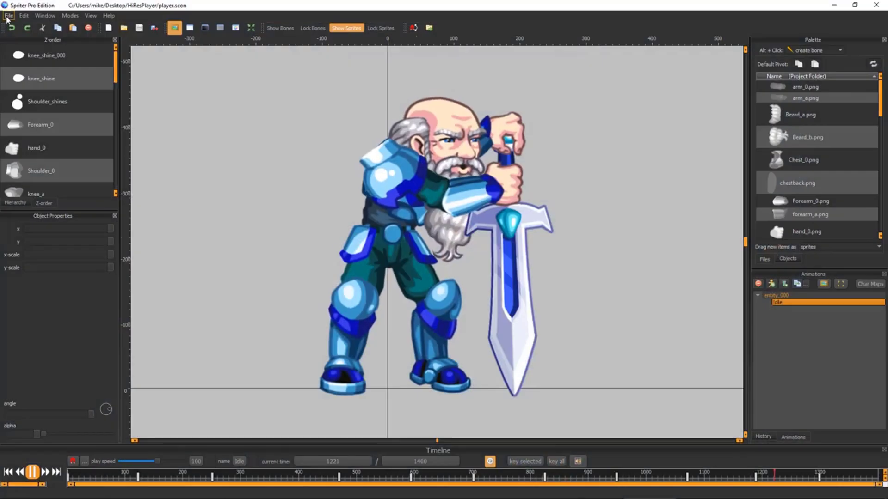
- Save the Spriter project in the HiResPlayer folder as player.scon
{"action": "left_click", "coordinate": [8, 15]}
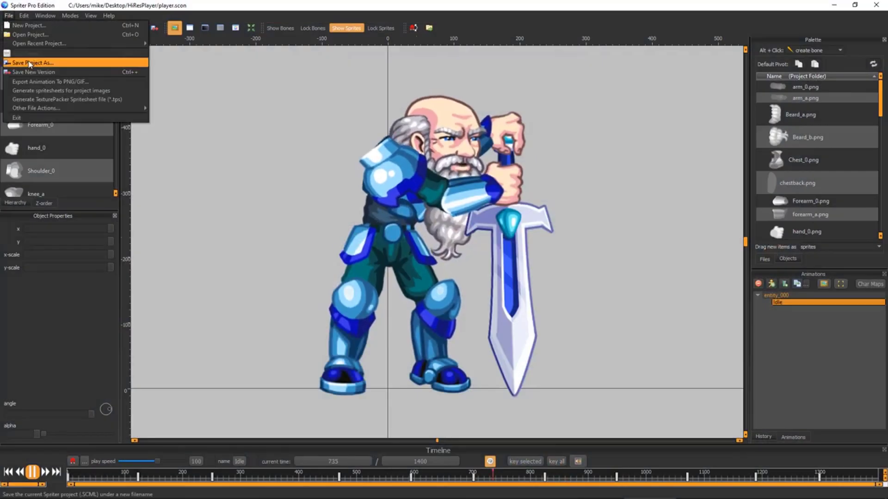
{"action": "left_click", "coordinate": [29, 64]}
{"action": "type", "text": "player.scml"}
{"action": "key", "text": "Return"}
{"action": "left_click", "coordinate": [458, 253]}
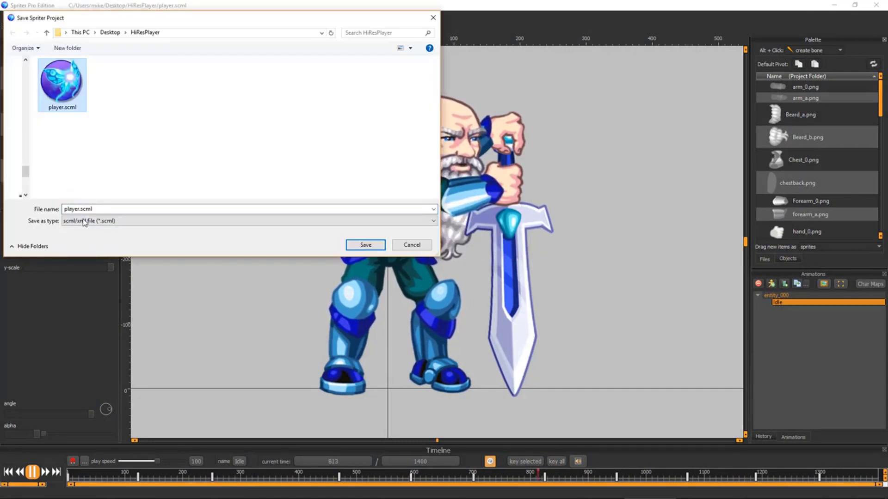
{"action": "left_click", "coordinate": [237, 222]}
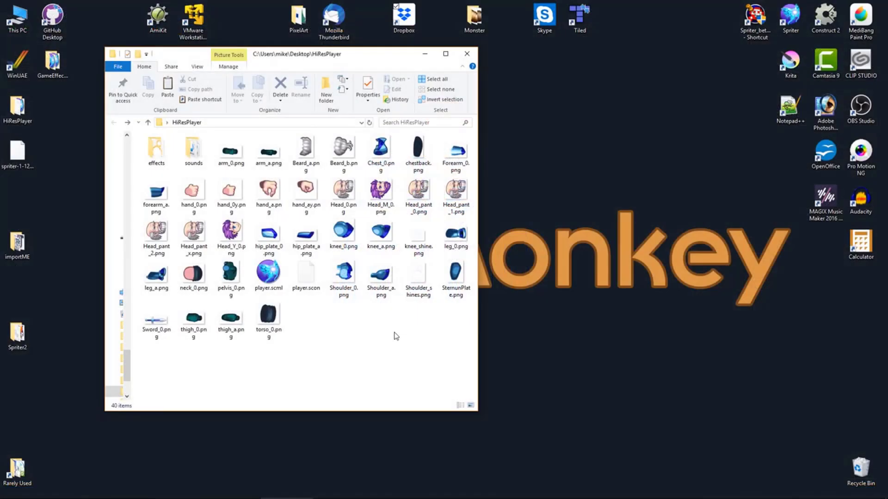
- Compress the HiResPlayer project files, including the SCON file and part images, into player.zip
{"action": "key", "text": "ctrl+a"}
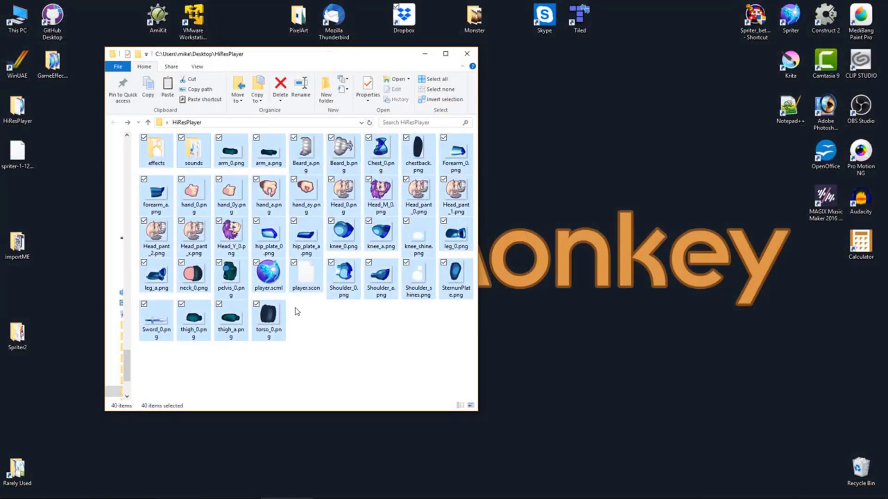
{"action": "right_click", "coordinate": [313, 271]}
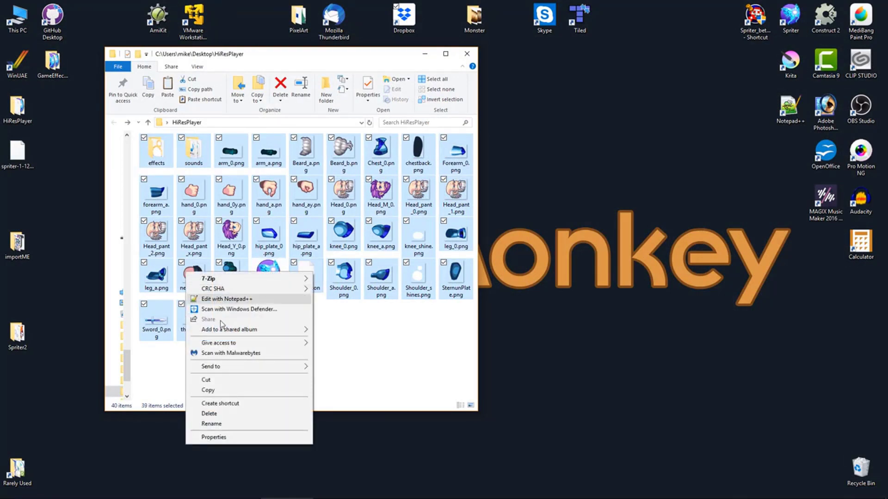
{"action": "mouse_move", "coordinate": [232, 366]}
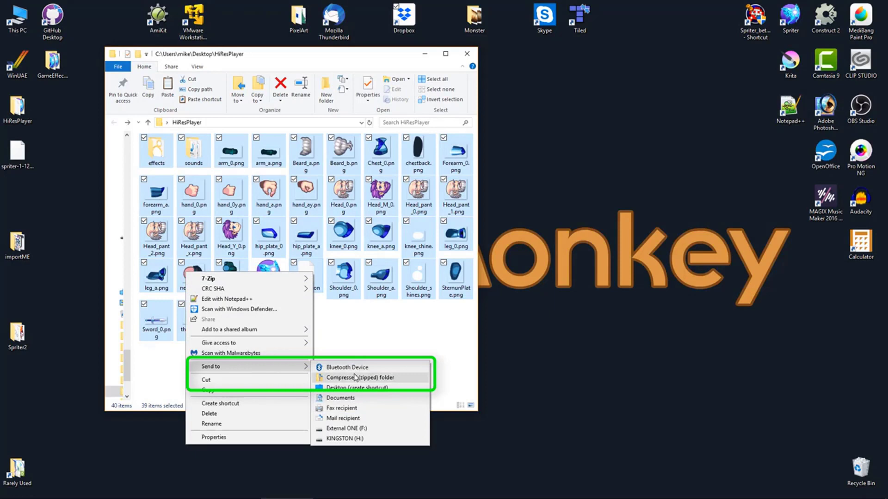
{"action": "left_click", "coordinate": [355, 377]}
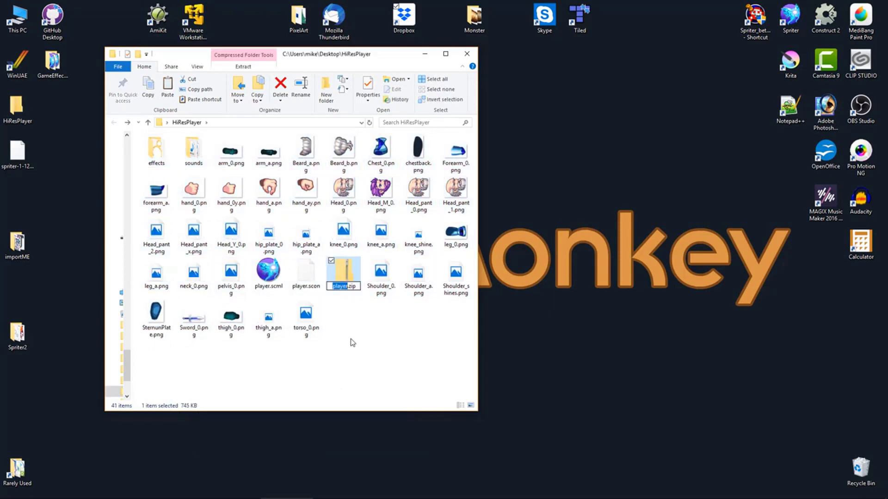
{"action": "left_click", "coordinate": [365, 348]}
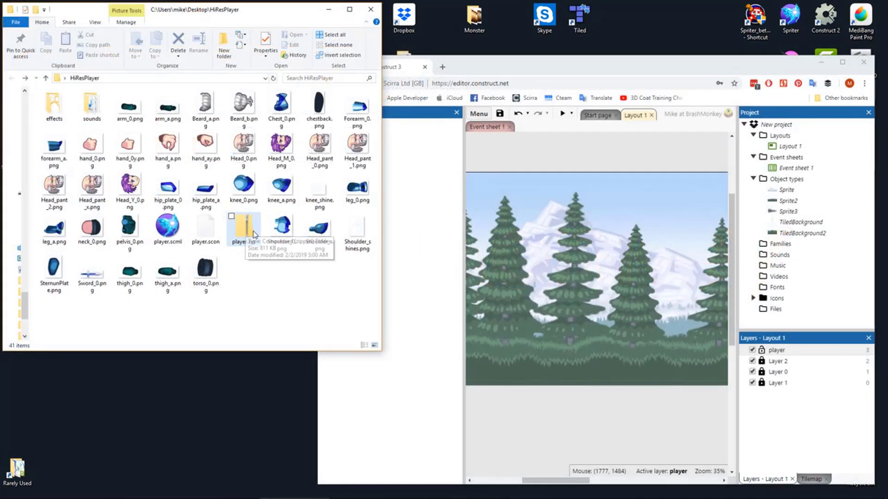
- Import player.zip into Layout 1 of the Construct 3 project, including the exhale and inhale sounds
{"action": "left_click", "coordinate": [242, 244]}
{"action": "left_click_drag", "start_coordinate": [241, 245], "coordinate": [622, 322]}
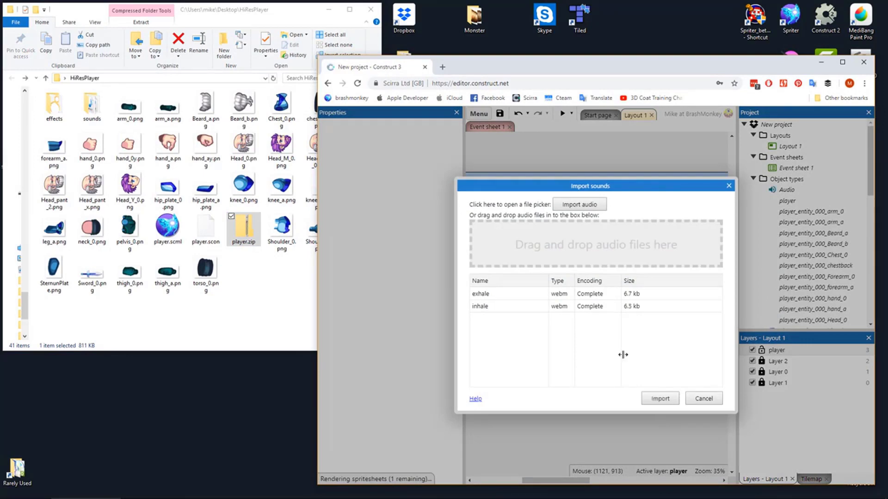
{"action": "left_click", "coordinate": [658, 399]}
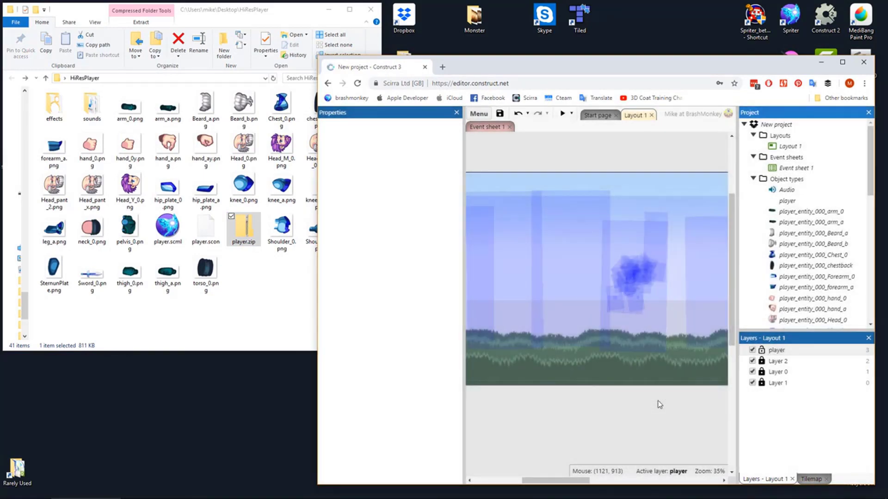
- Maximize the Construct 3 window and open Event sheet 1 from the project tree
{"action": "double_click", "coordinate": [799, 71]}
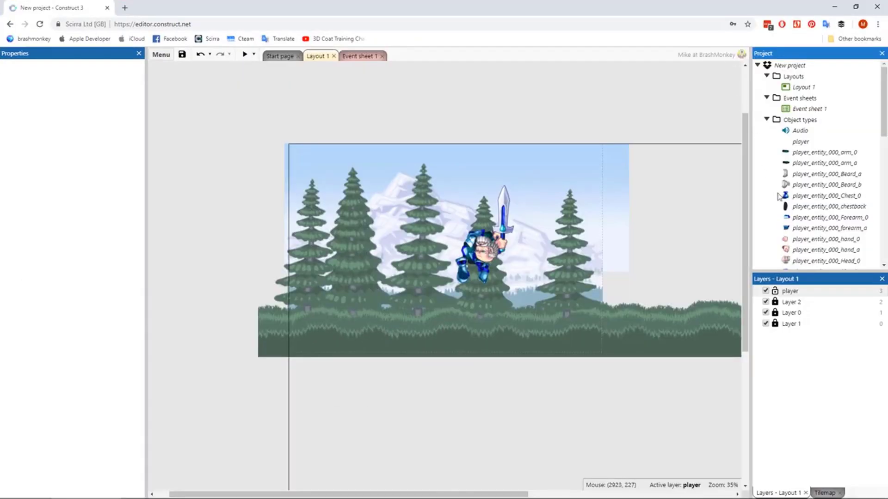
{"action": "left_click", "coordinate": [796, 120]}
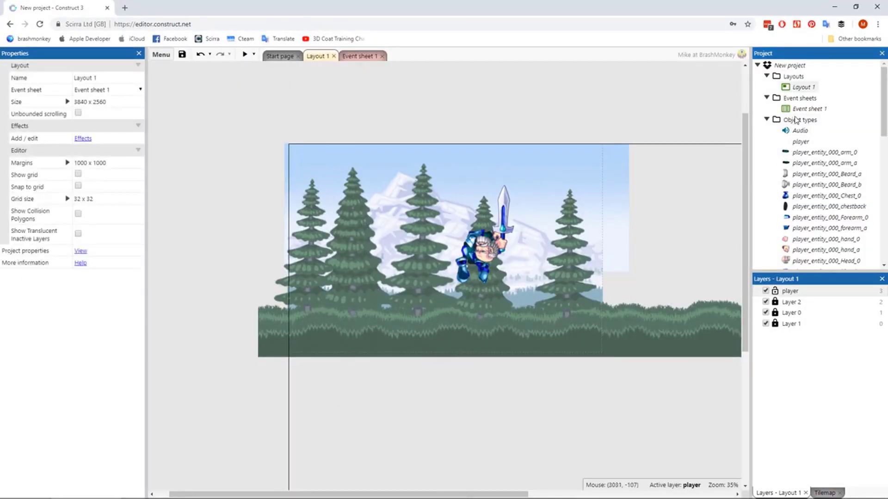
{"action": "double_click", "coordinate": [809, 110]}
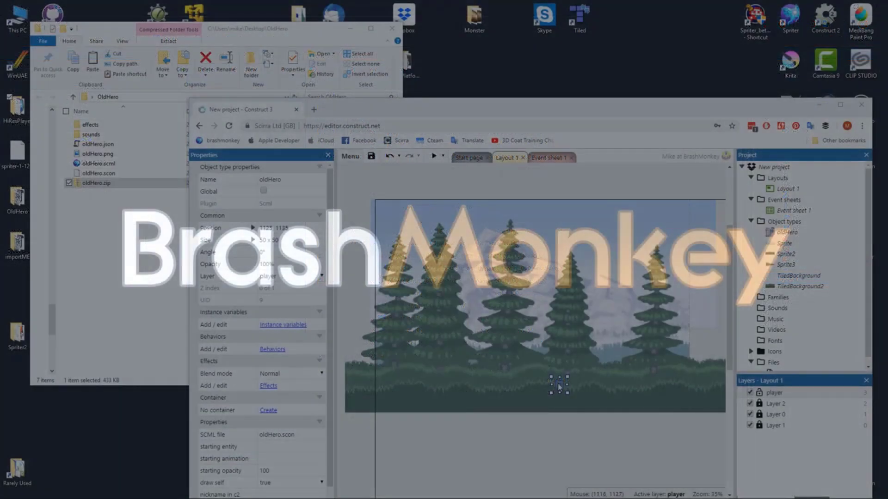
- View the oldHero object's spritesheet in the Animations Editor, close it and preview the layout
{"action": "double_click", "coordinate": [559, 387]}
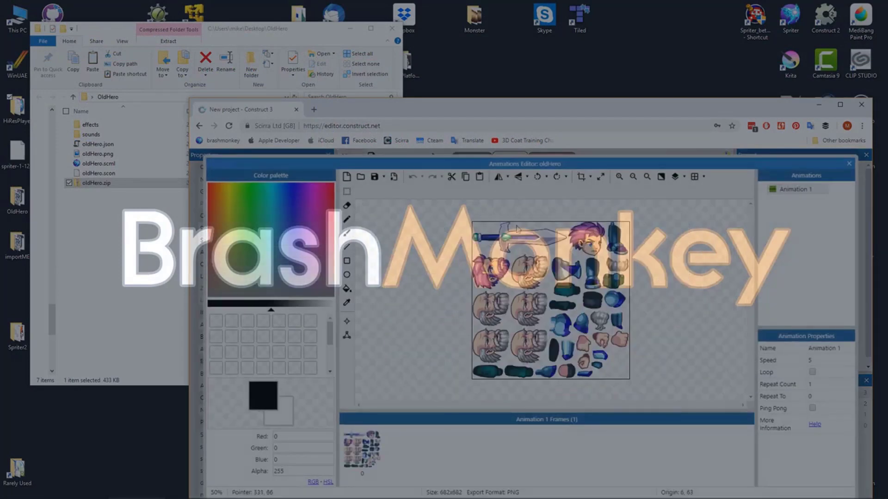
{"action": "left_click", "coordinate": [835, 158]}
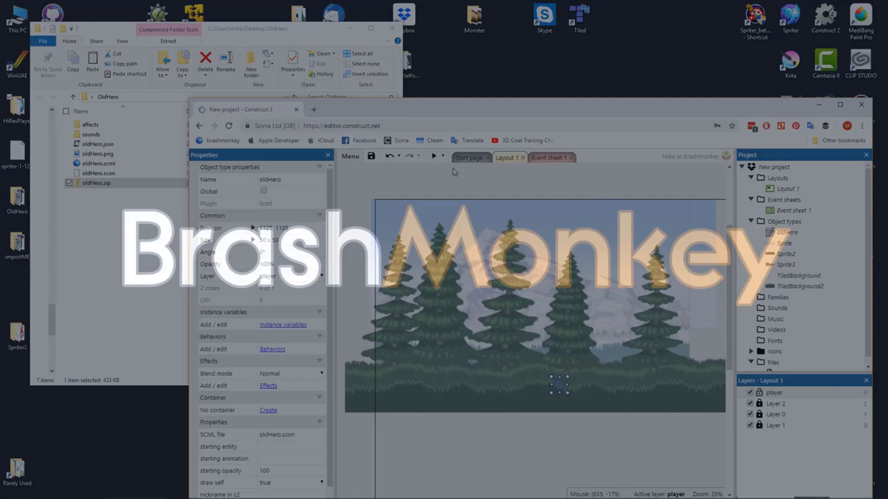
{"action": "left_click", "coordinate": [431, 157]}
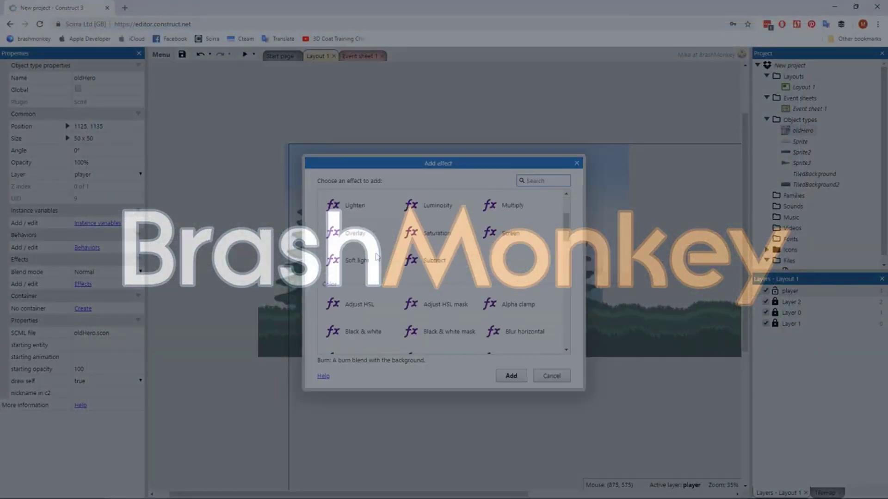
- Add the Adjust HSL effect to the oldHero object, change its hue and preview the layout
{"action": "left_click", "coordinate": [359, 304]}
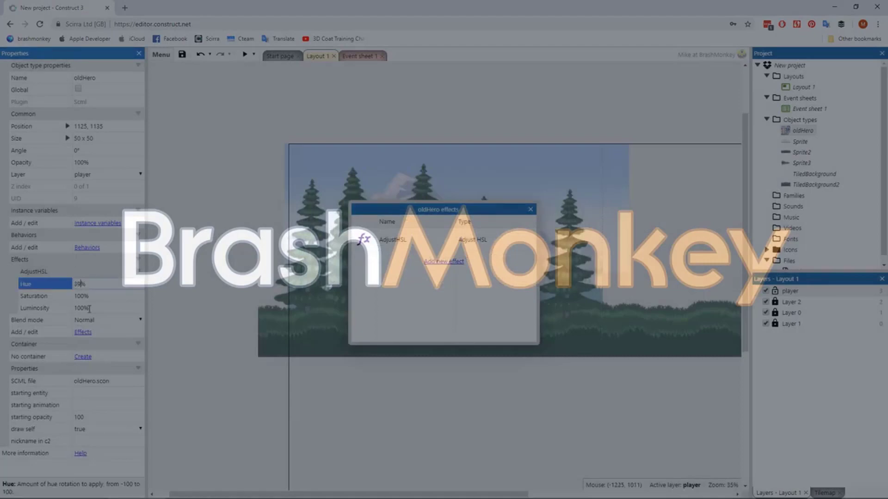
{"action": "left_click", "coordinate": [89, 309]}
{"action": "key", "text": "F5"}
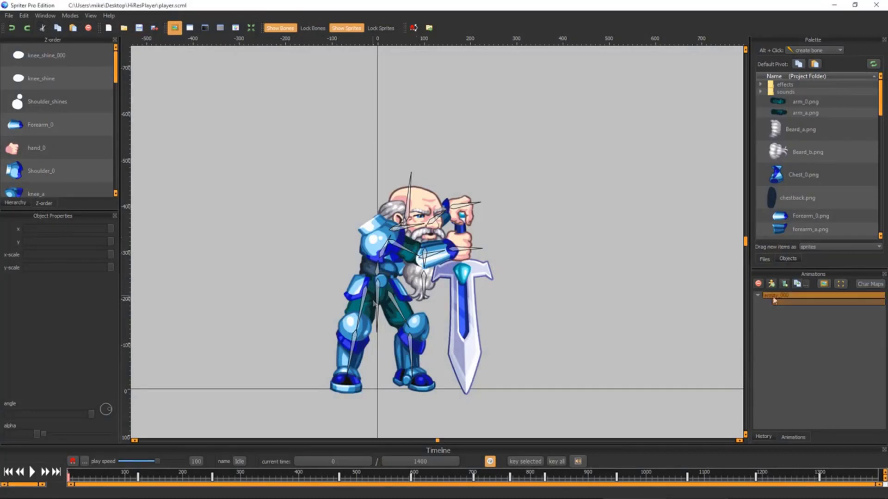
- In Spriter, set the Idle animation's export size preset to calculate the bounding box from frames and apply it to all animations in the entity
{"action": "left_click", "coordinate": [795, 296]}
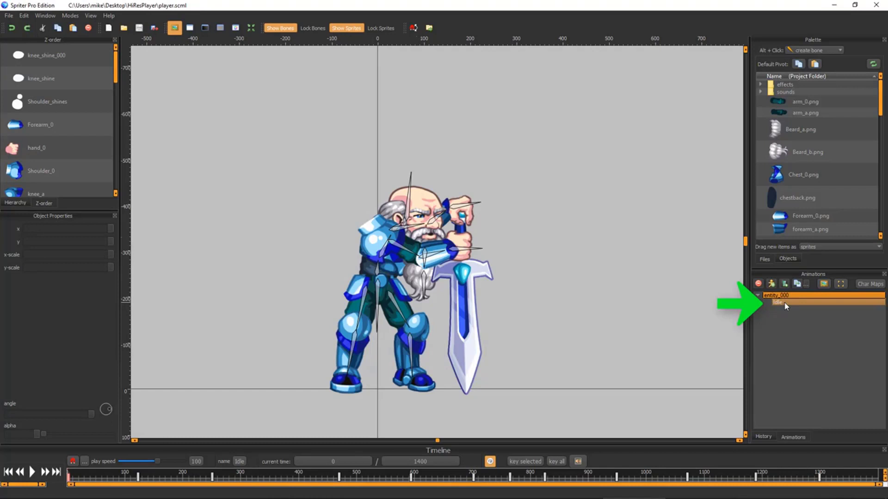
{"action": "left_click", "coordinate": [784, 304]}
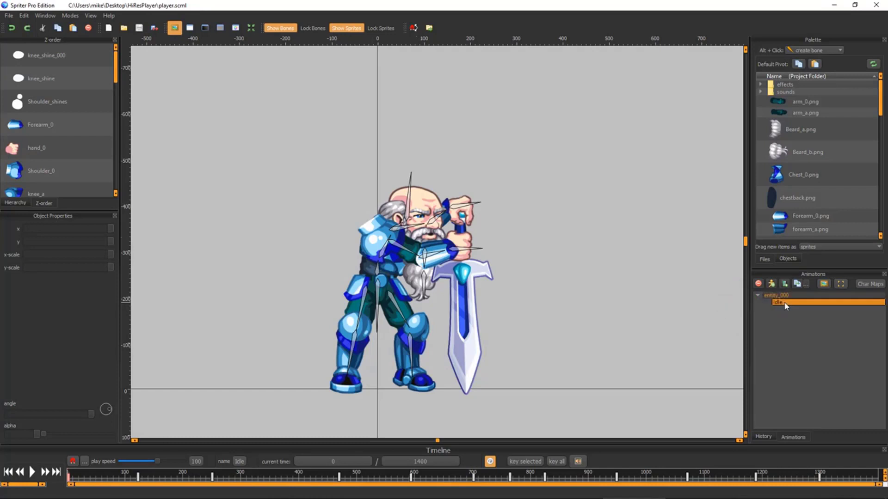
{"action": "left_click", "coordinate": [841, 283]}
{"action": "left_click_drag", "start_coordinate": [836, 271], "coordinate": [666, 203]}
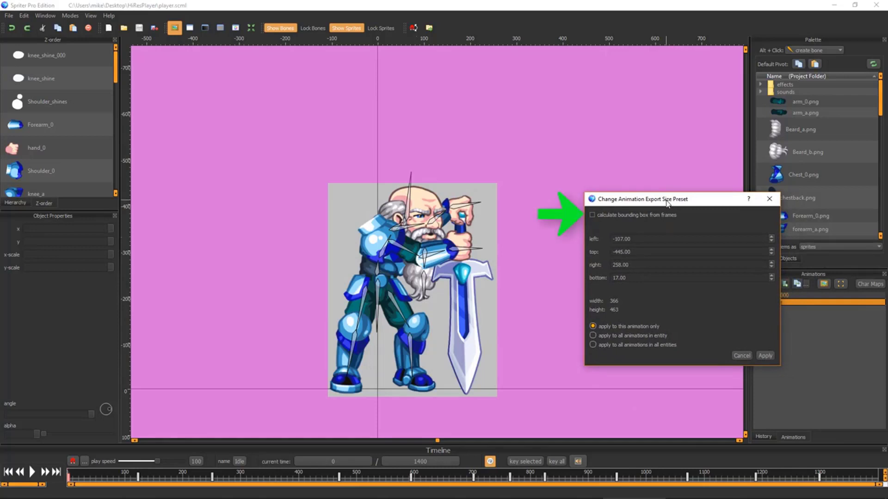
{"action": "left_click", "coordinate": [593, 214]}
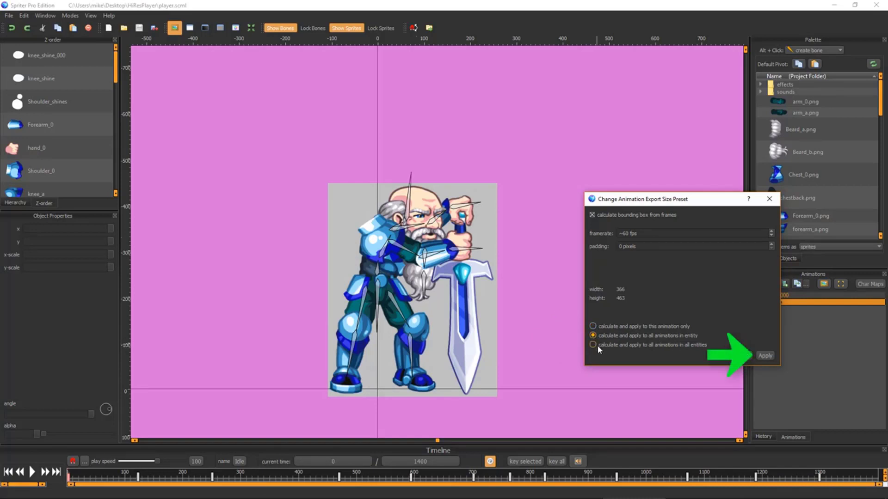
{"action": "left_click", "coordinate": [769, 356]}
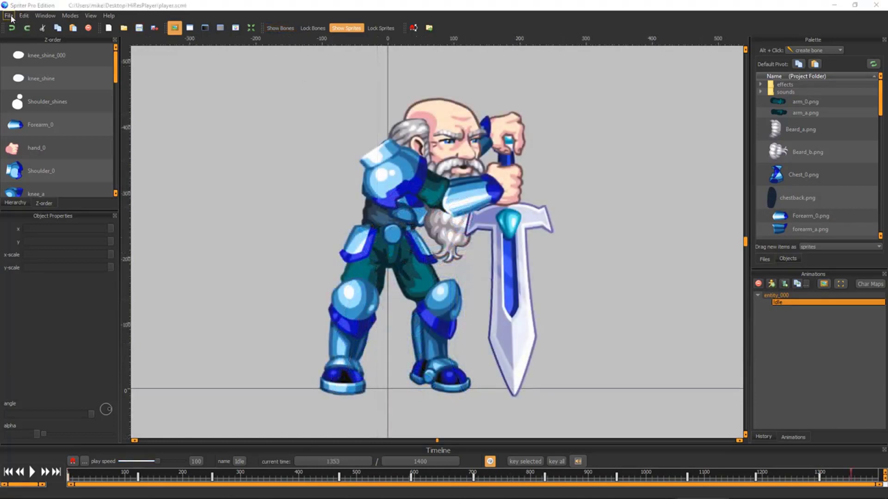
- Generate a spritesheet for the project images with oldHero as base filename in the OldHero folder, including the spritesheeted scon project
{"action": "left_click", "coordinate": [9, 15]}
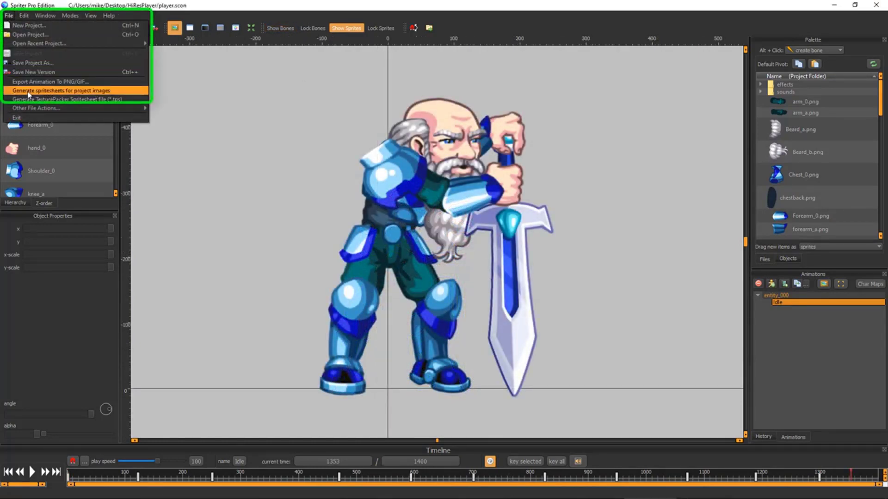
{"action": "left_click", "coordinate": [66, 91]}
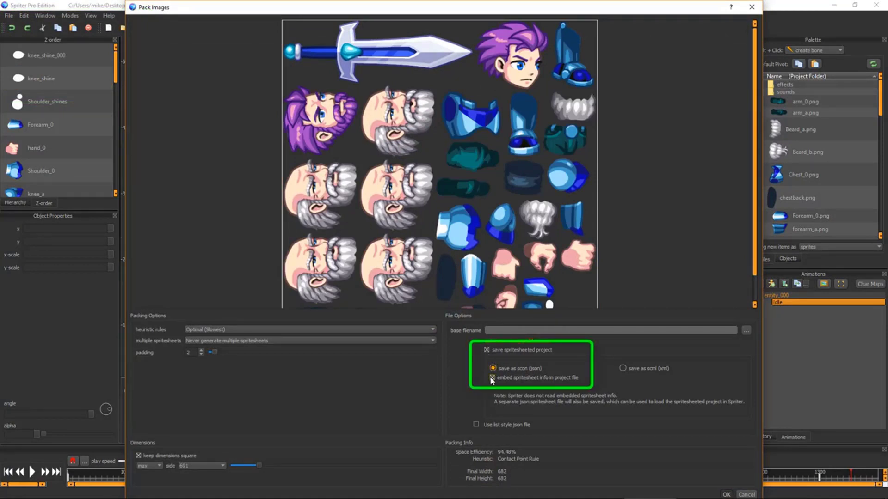
{"action": "left_click", "coordinate": [746, 330]}
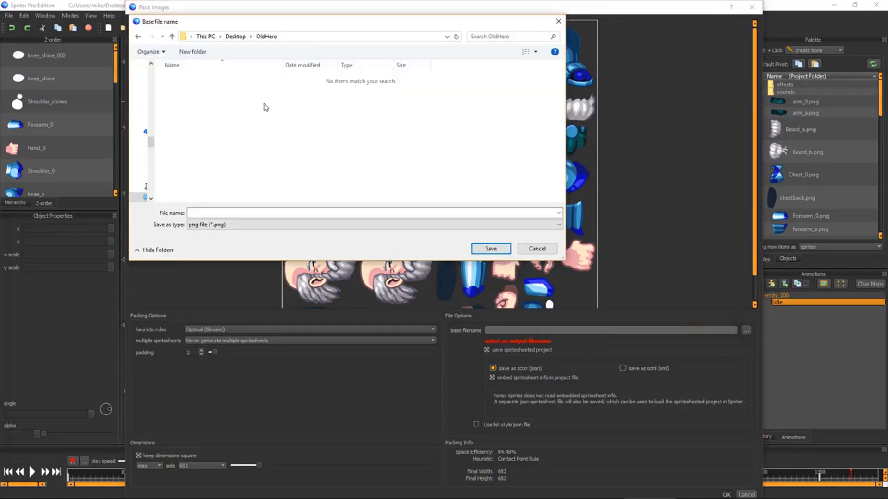
{"action": "left_click", "coordinate": [217, 213]}
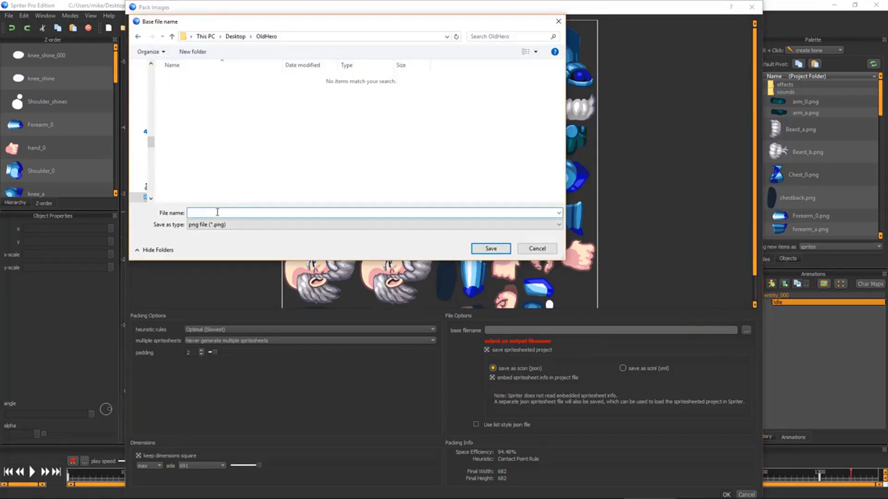
{"action": "type", "text": "oldHero"}
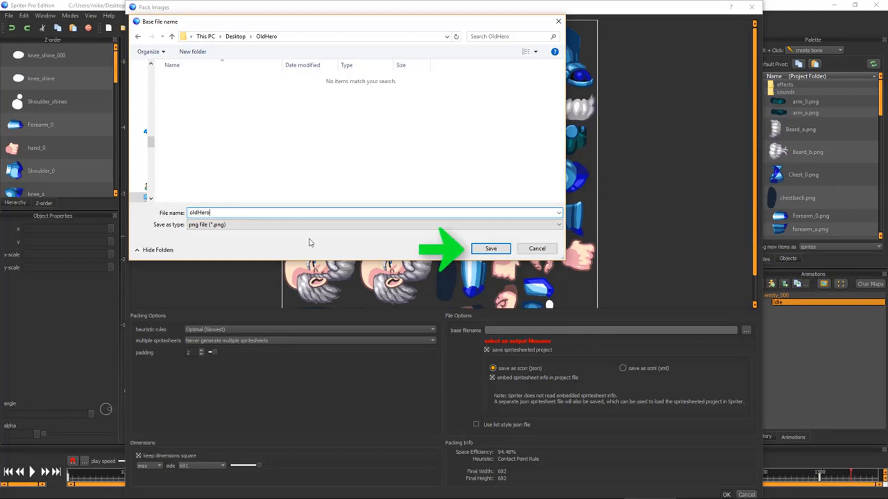
{"action": "left_click", "coordinate": [508, 251]}
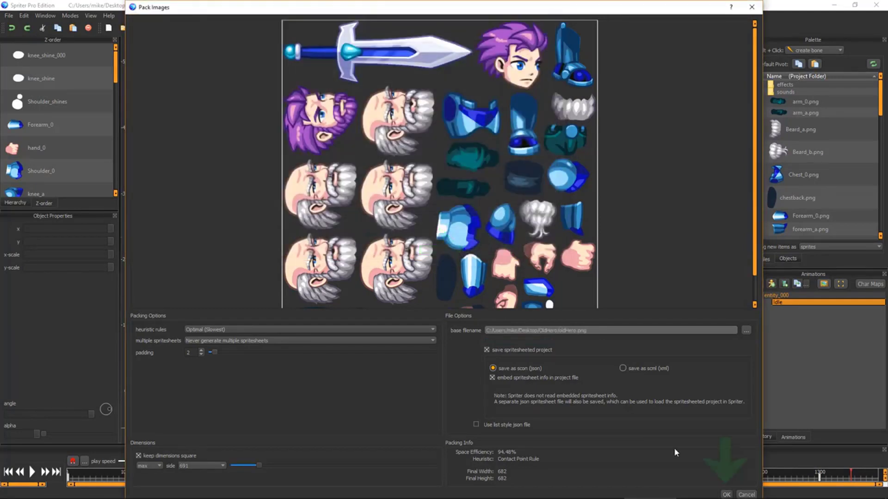
{"action": "left_click", "coordinate": [726, 494]}
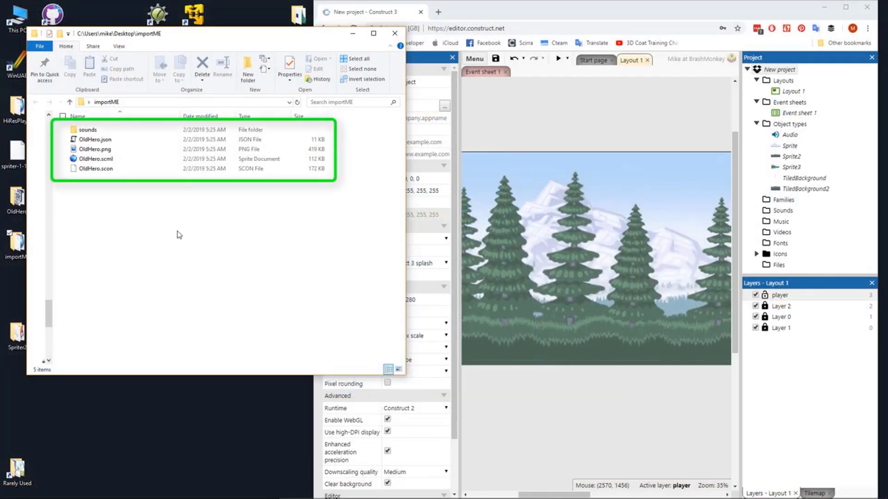
- In the importME folder, compress the sounds folder, OldHero.json, OldHero.png and OldHero.scon into a zip file, leaving out OldHero.scml
{"action": "key", "text": "ctrl+a"}
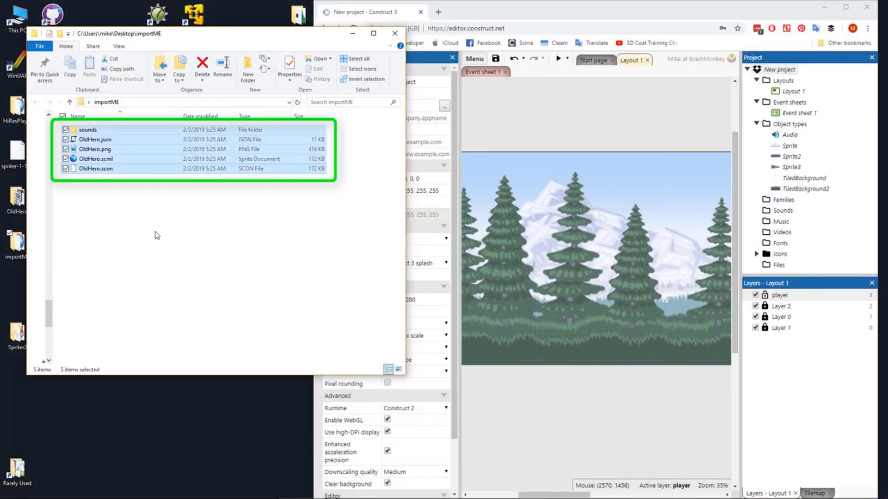
{"action": "left_click", "coordinate": [96, 160], "text": "ctrl"}
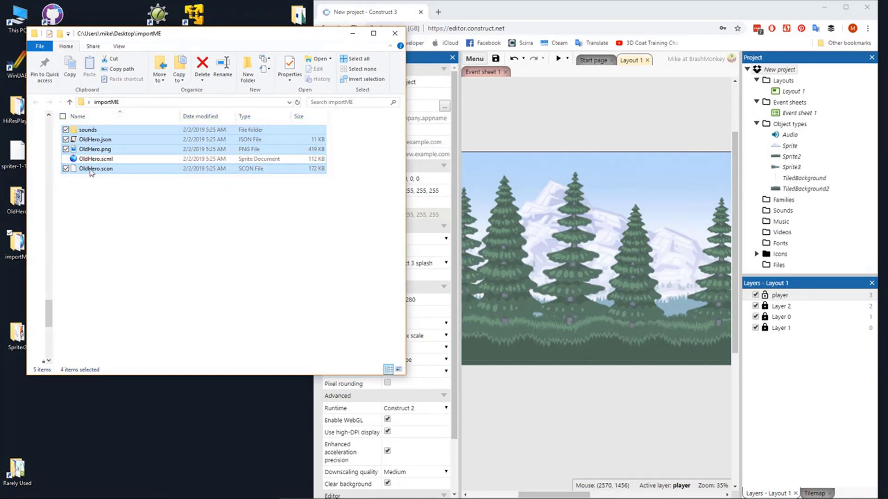
{"action": "right_click", "coordinate": [91, 171]}
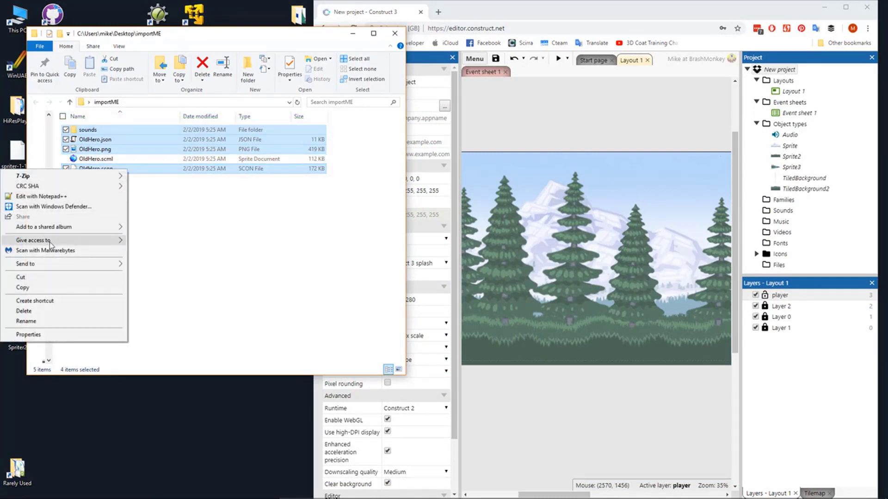
{"action": "mouse_move", "coordinate": [53, 269]}
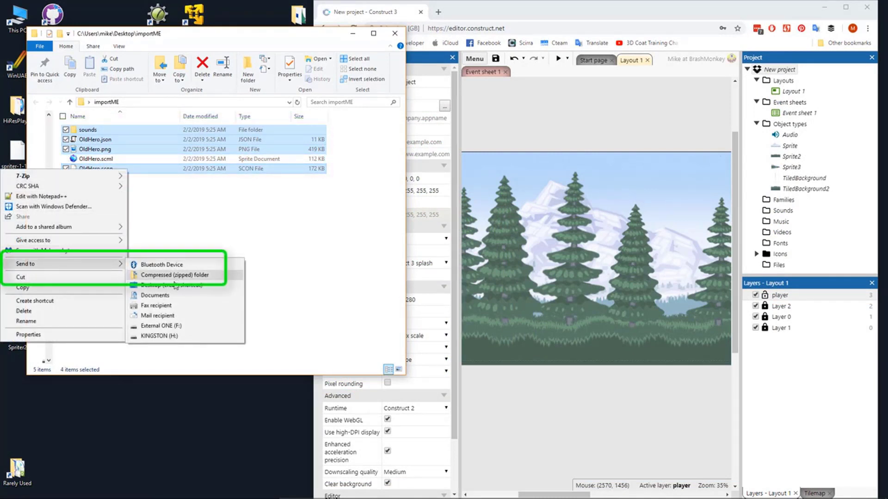
{"action": "left_click", "coordinate": [162, 275]}
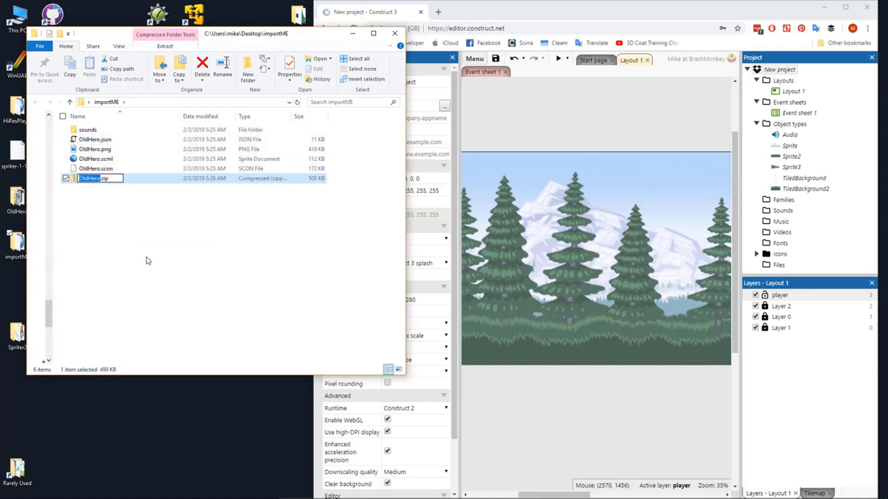
{"action": "left_click", "coordinate": [137, 246]}
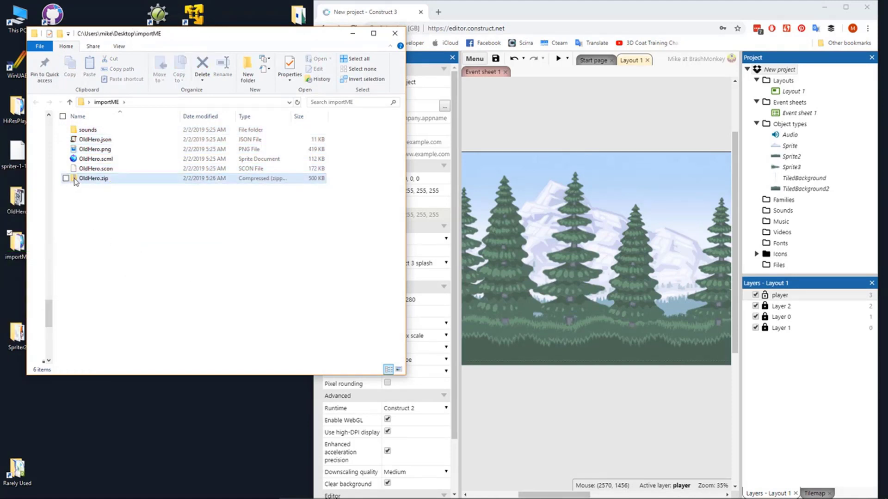
- Import OldHero.zip with its exhale and inhale sounds into the layout in Construct 3 and preview the layout
{"action": "left_click_drag", "start_coordinate": [75, 180], "coordinate": [606, 243]}
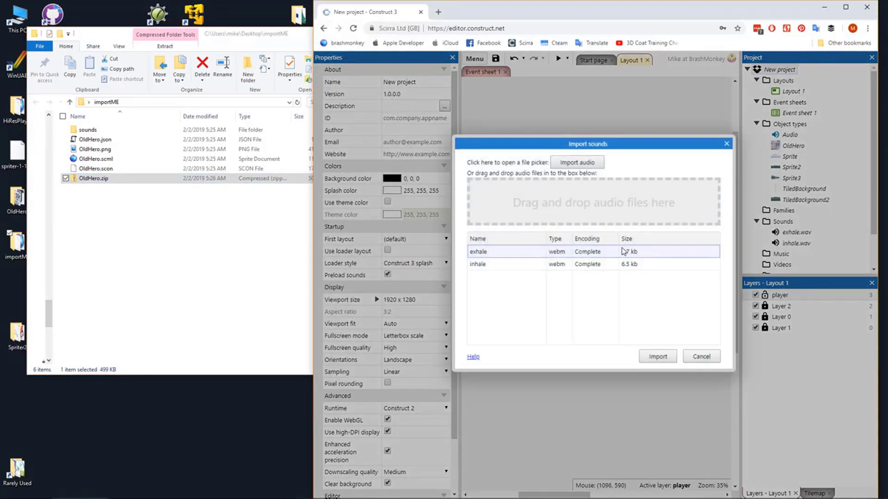
{"action": "left_click", "coordinate": [659, 358]}
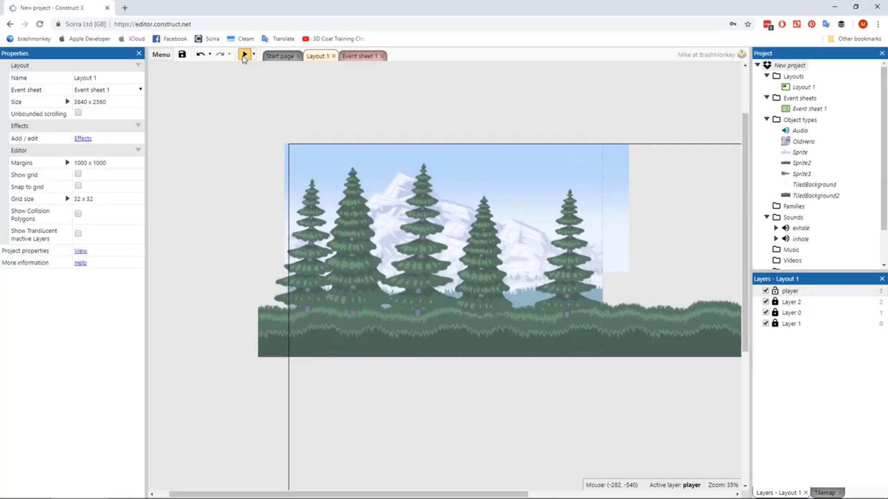
{"action": "key", "text": "F5"}
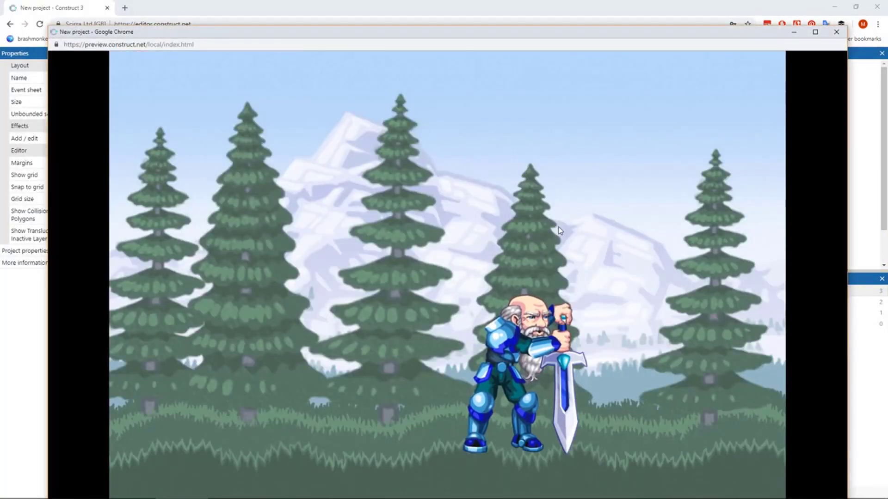
- Open Event sheet 1 and look through the conditions available for the OldHero object, down to the Sounds group
{"action": "double_click", "coordinate": [803, 110]}
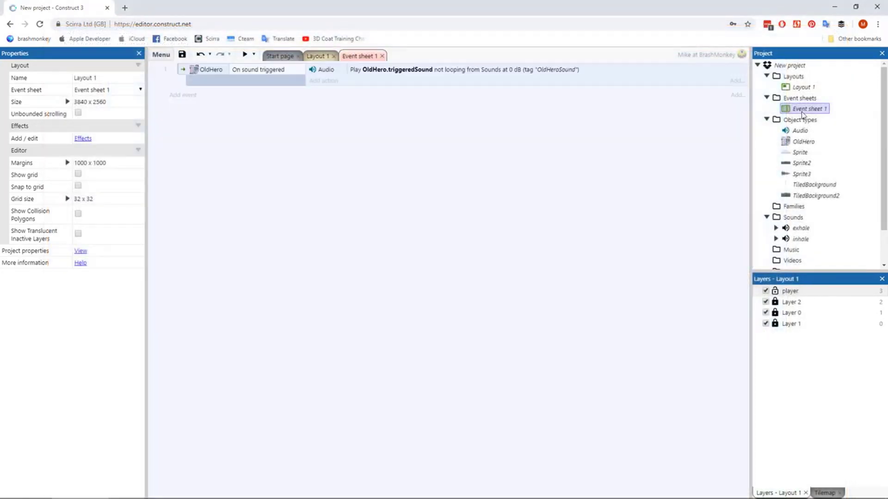
{"action": "left_click", "coordinate": [184, 95]}
{"action": "double_click", "coordinate": [424, 207]}
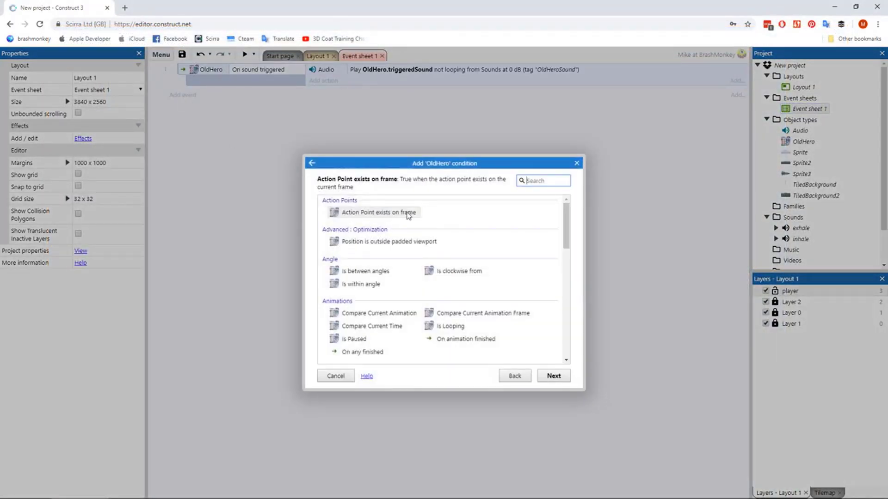
{"action": "scroll", "coordinate": [461, 334], "scroll_direction": "down", "scroll_amount": 7}
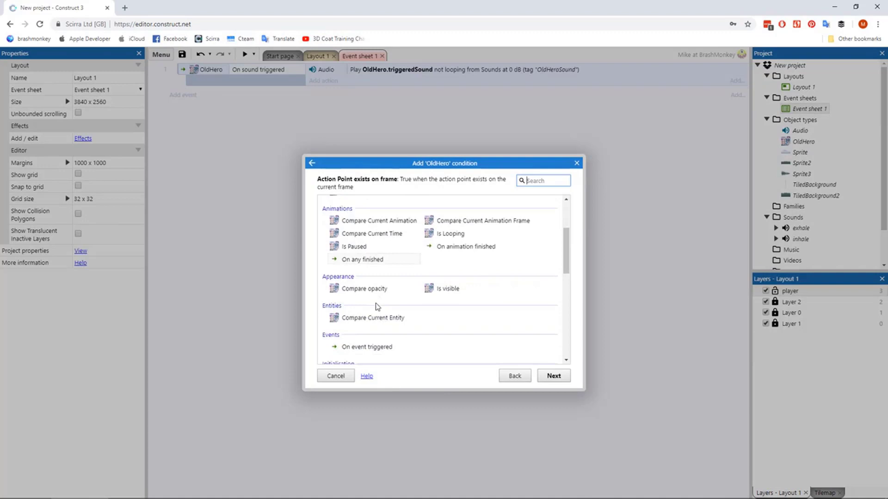
{"action": "scroll", "coordinate": [460, 281], "scroll_direction": "down", "scroll_amount": 1}
{"action": "left_click", "coordinate": [462, 281]}
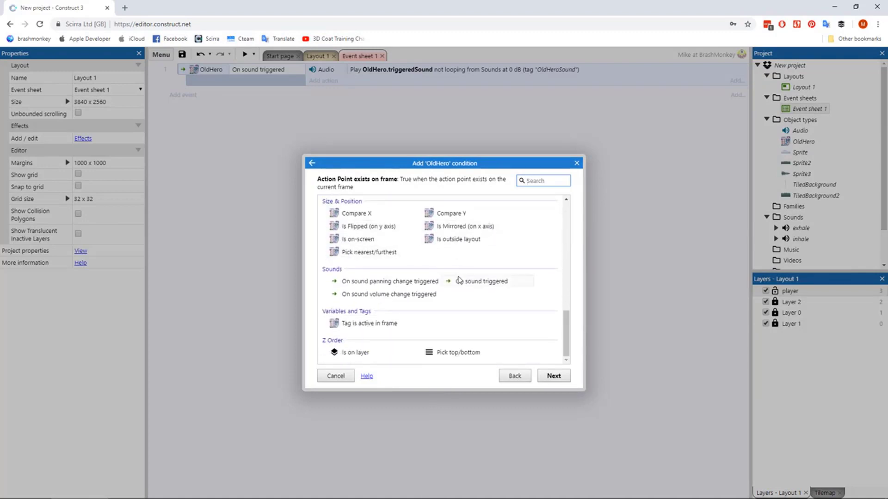
{"action": "left_click", "coordinate": [553, 376]}
- Look through the actions available for the OldHero object in the existing sound event
{"action": "left_click", "coordinate": [334, 82]}
{"action": "double_click", "coordinate": [421, 215]}
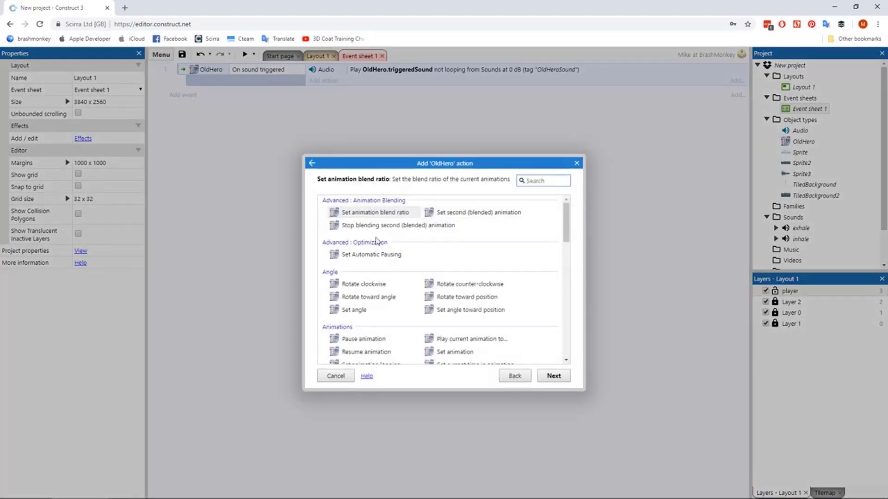
{"action": "scroll", "coordinate": [389, 226], "scroll_direction": "down", "scroll_amount": 15}
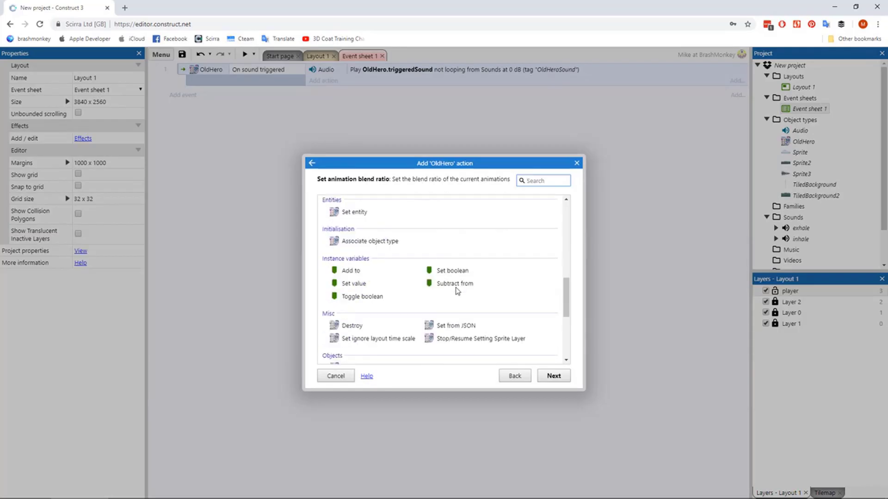